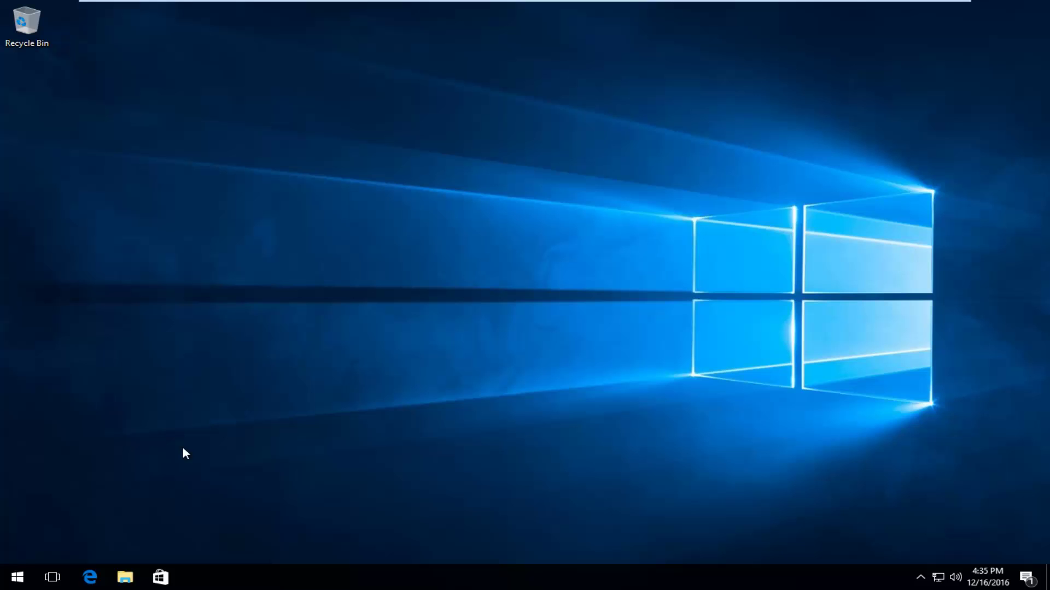
- Find Control Panel through Start search and go to Appearance and Personalization > Fonts
{"action": "left_click", "coordinate": [2, 587]}
{"action": "type", "text": "contr"}
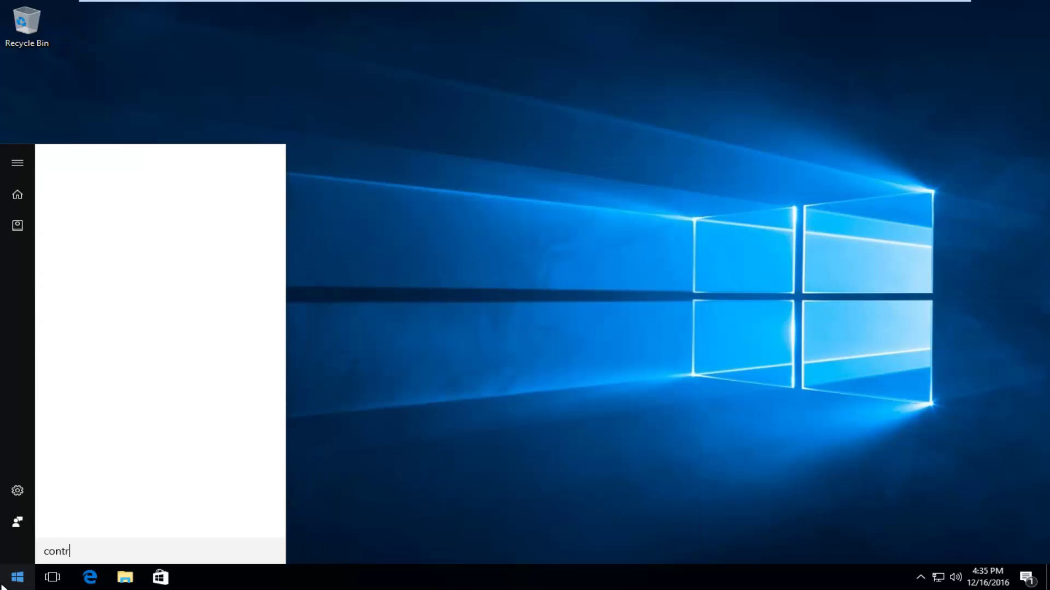
{"action": "type", "text": "ol panel"}
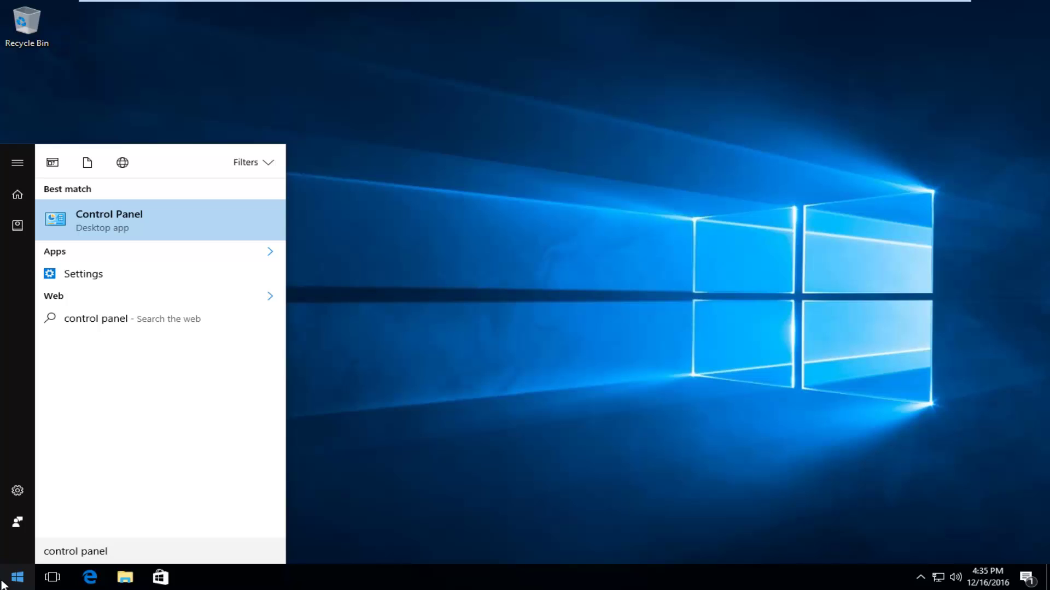
{"action": "left_click", "coordinate": [91, 226]}
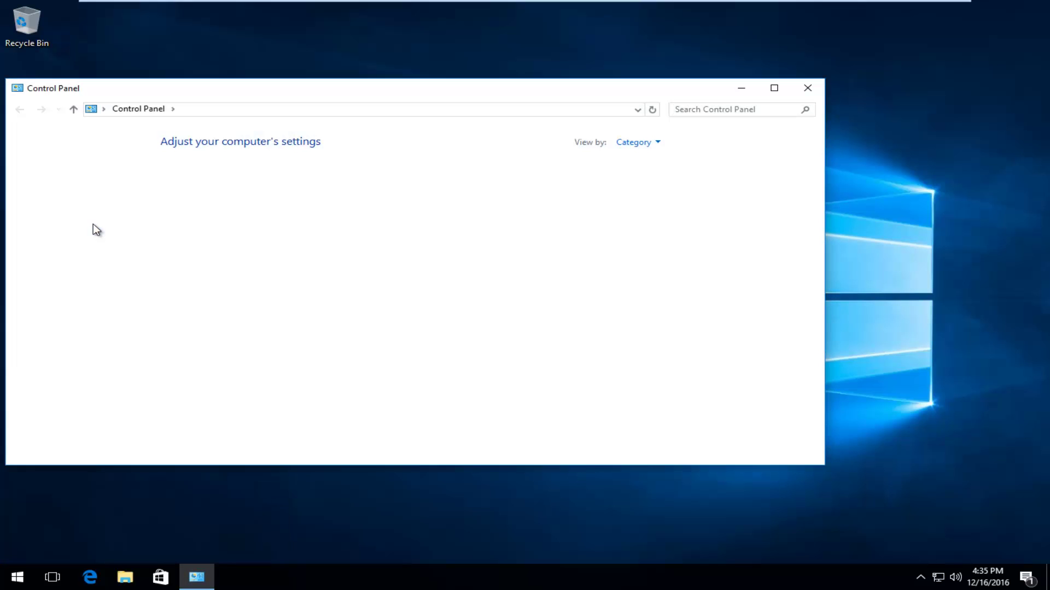
{"action": "left_click_drag", "start_coordinate": [200, 88], "coordinate": [338, 88]}
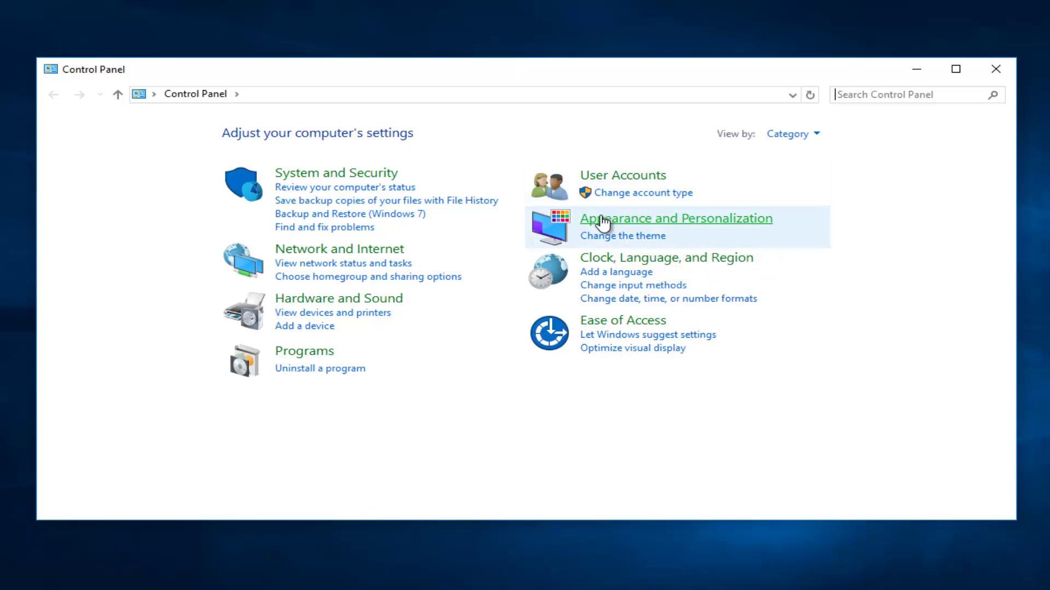
{"action": "left_click", "coordinate": [602, 222]}
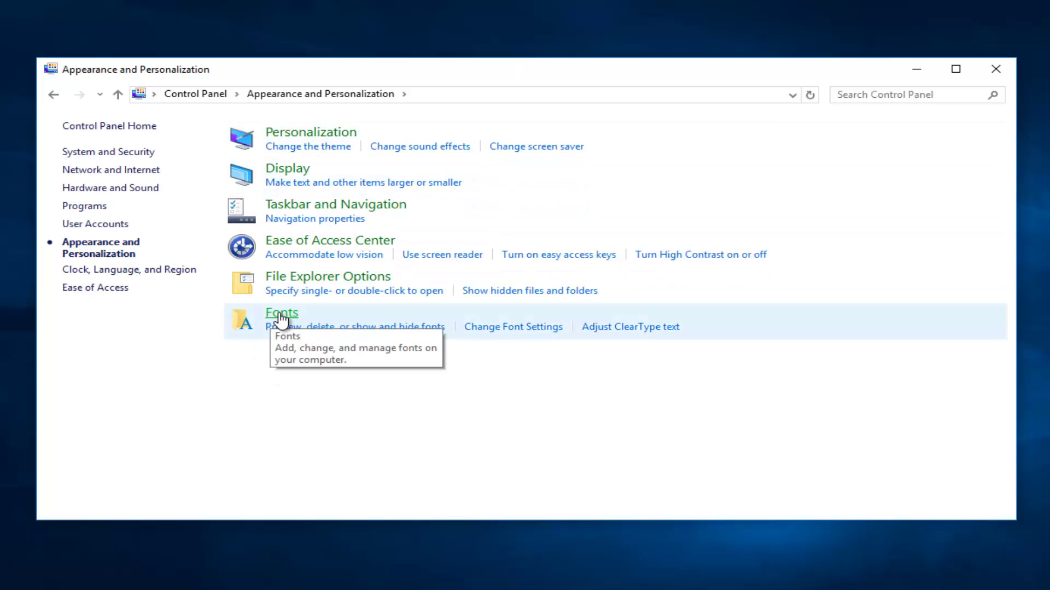
{"action": "left_click", "coordinate": [280, 316]}
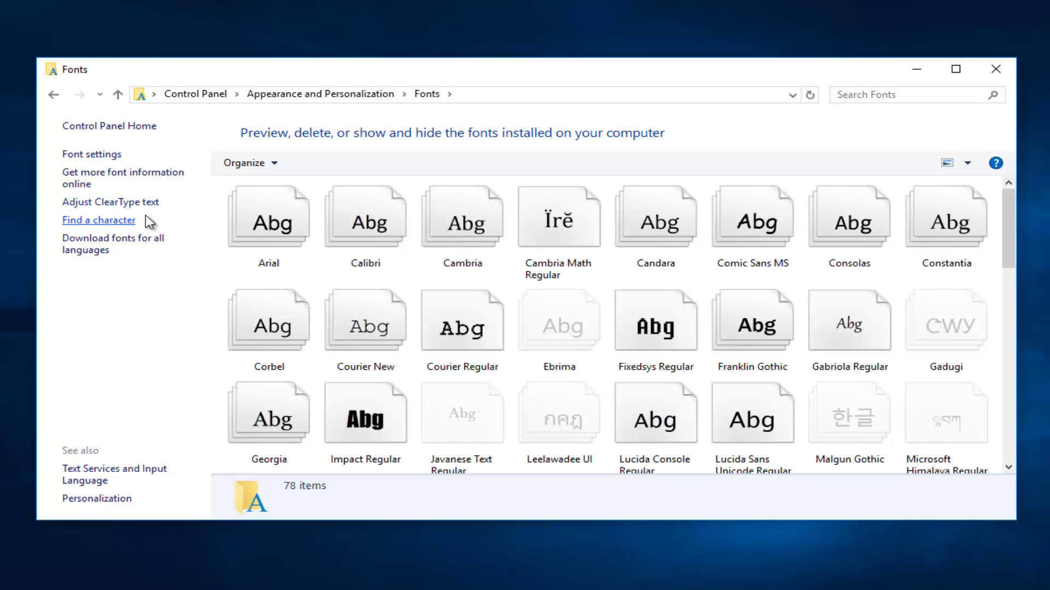
- Launch Adjust ClearType text and toggle Turn on ClearType repeatedly, leaving it unchecked
{"action": "left_click", "coordinate": [133, 203]}
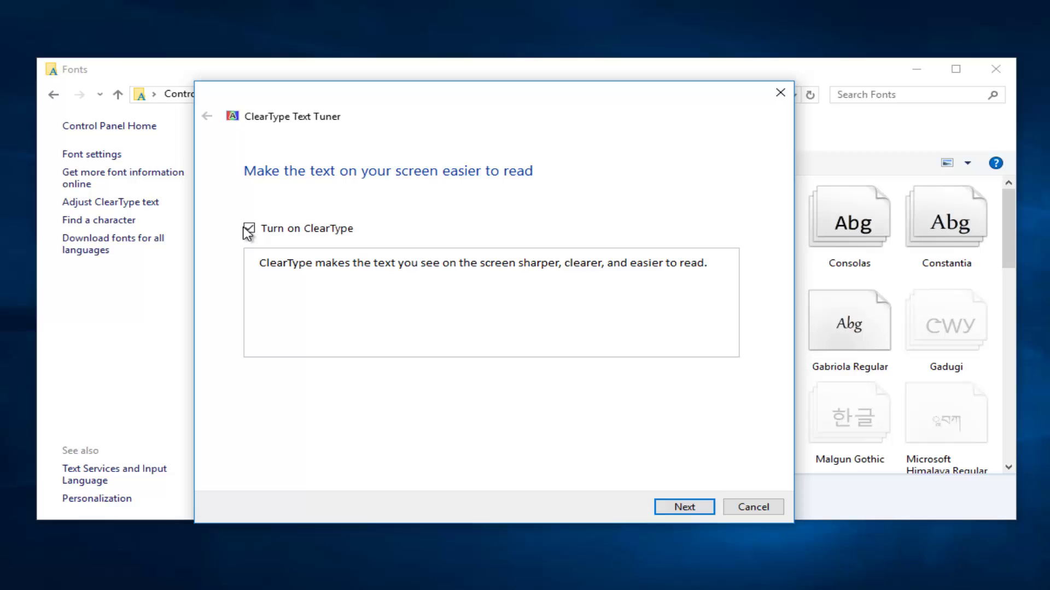
{"action": "left_click", "coordinate": [249, 229]}
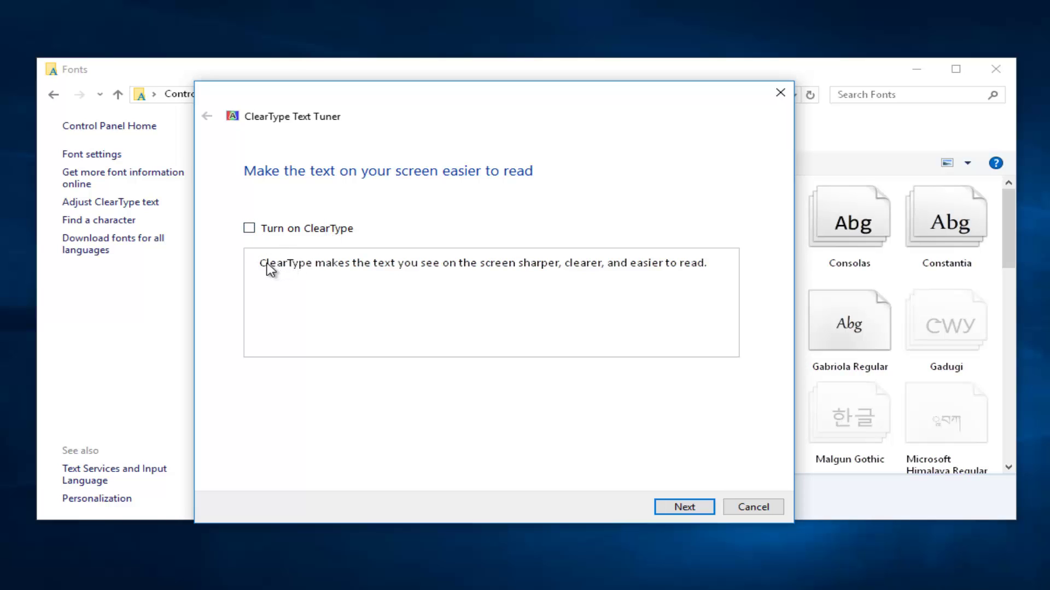
{"action": "left_click", "coordinate": [249, 228]}
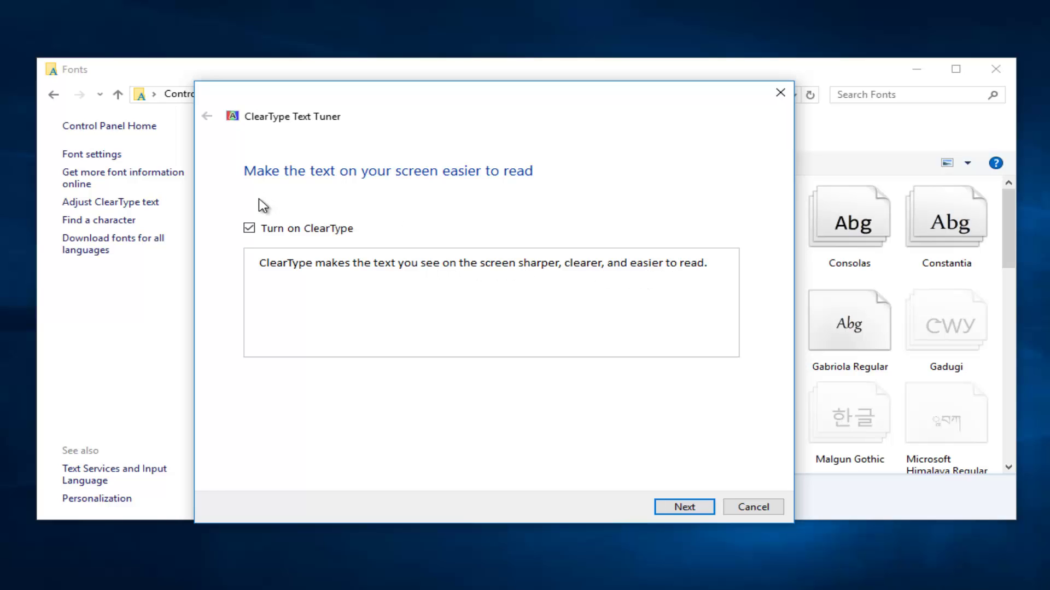
{"action": "left_click", "coordinate": [252, 231]}
{"action": "left_click", "coordinate": [252, 231]}
{"action": "left_click", "coordinate": [251, 230]}
{"action": "left_click", "coordinate": [250, 230]}
{"action": "left_click", "coordinate": [251, 229]}
{"action": "left_click", "coordinate": [251, 229]}
{"action": "left_click", "coordinate": [250, 229]}
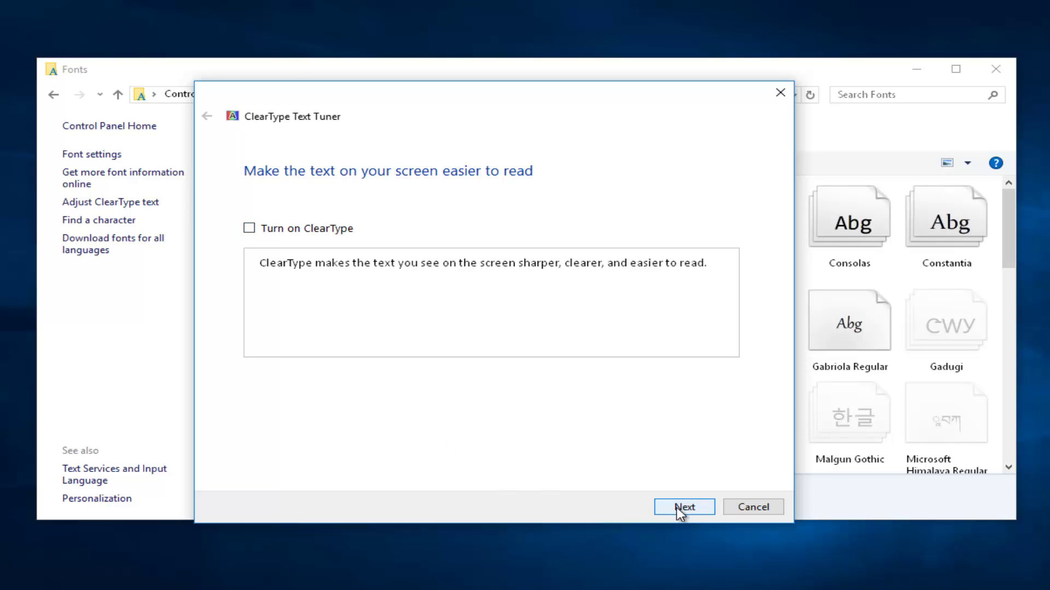
- Go through the first four text-sample pages, picking the top-left sample where chosen
{"action": "left_click", "coordinate": [683, 508]}
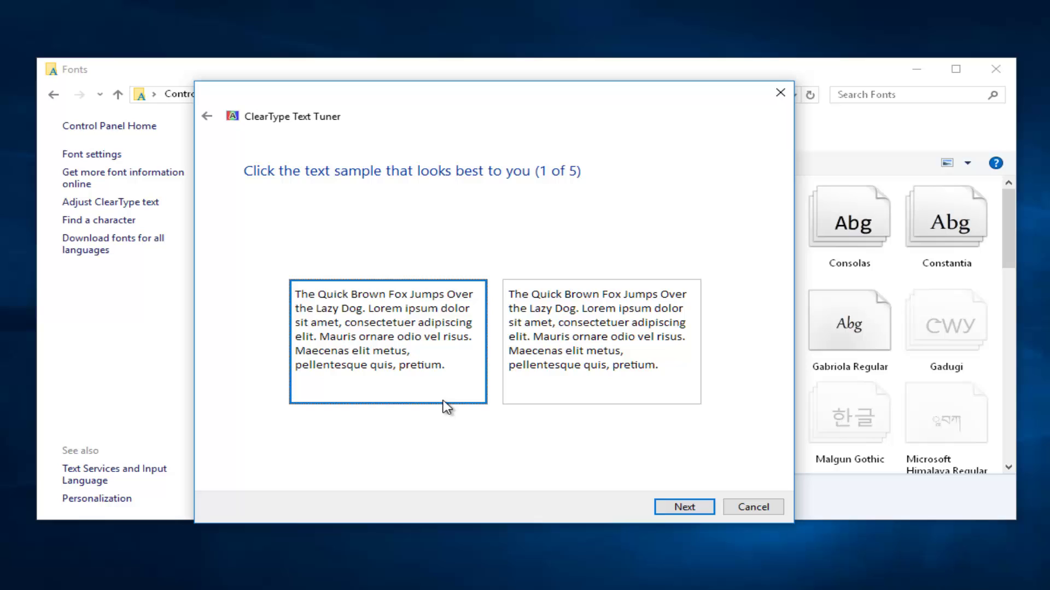
{"action": "left_click", "coordinate": [694, 507]}
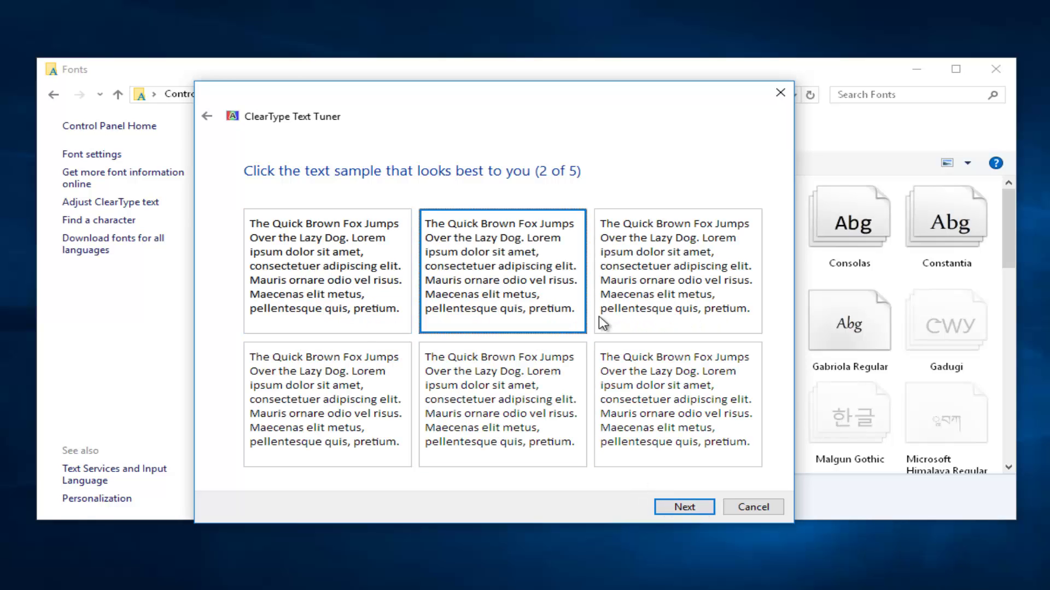
{"action": "left_click", "coordinate": [257, 255]}
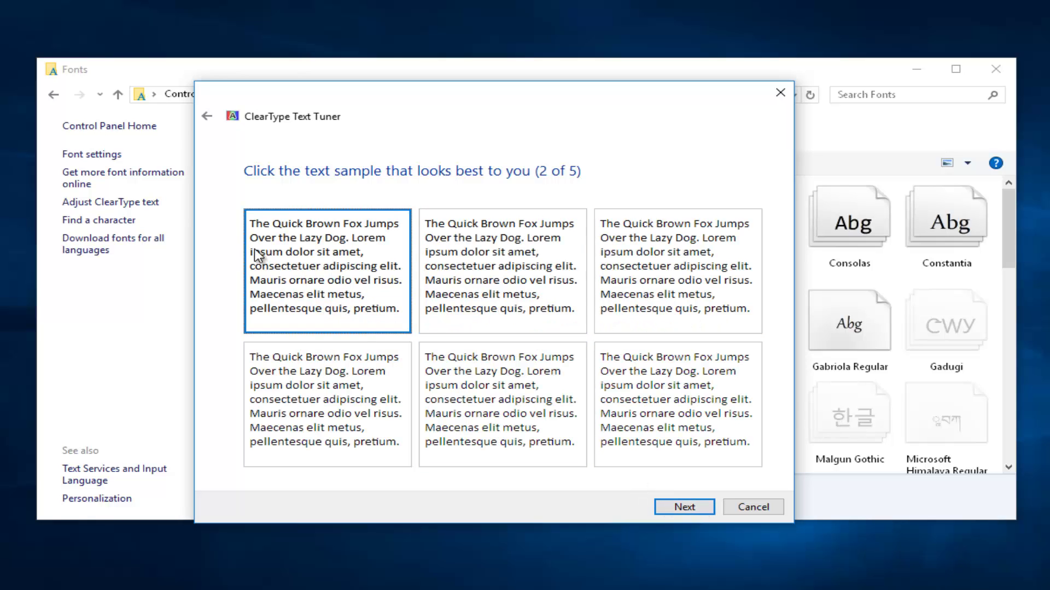
{"action": "left_click", "coordinate": [679, 506]}
{"action": "left_click", "coordinate": [672, 508]}
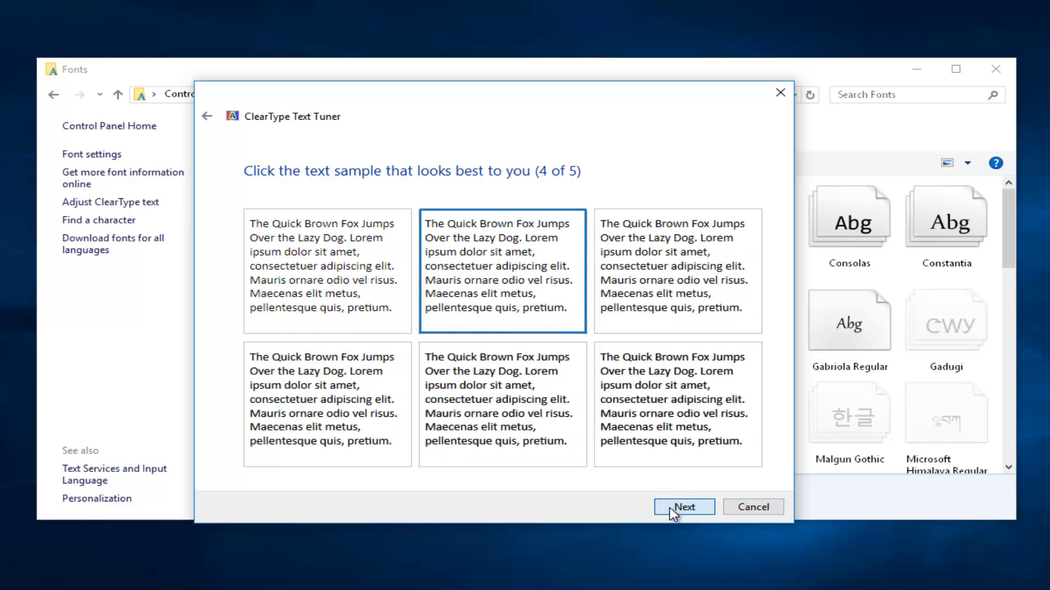
{"action": "left_click", "coordinate": [375, 251]}
{"action": "left_click", "coordinate": [681, 507]}
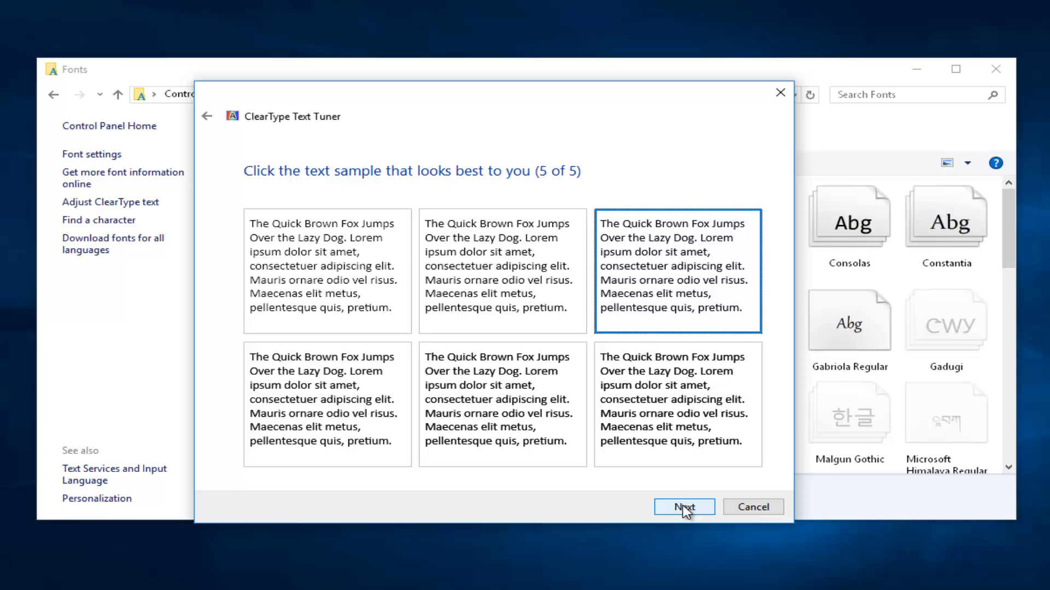
- On the fifth page settle on the bottom-middle sample and finish the comparisons
{"action": "left_click", "coordinate": [299, 269]}
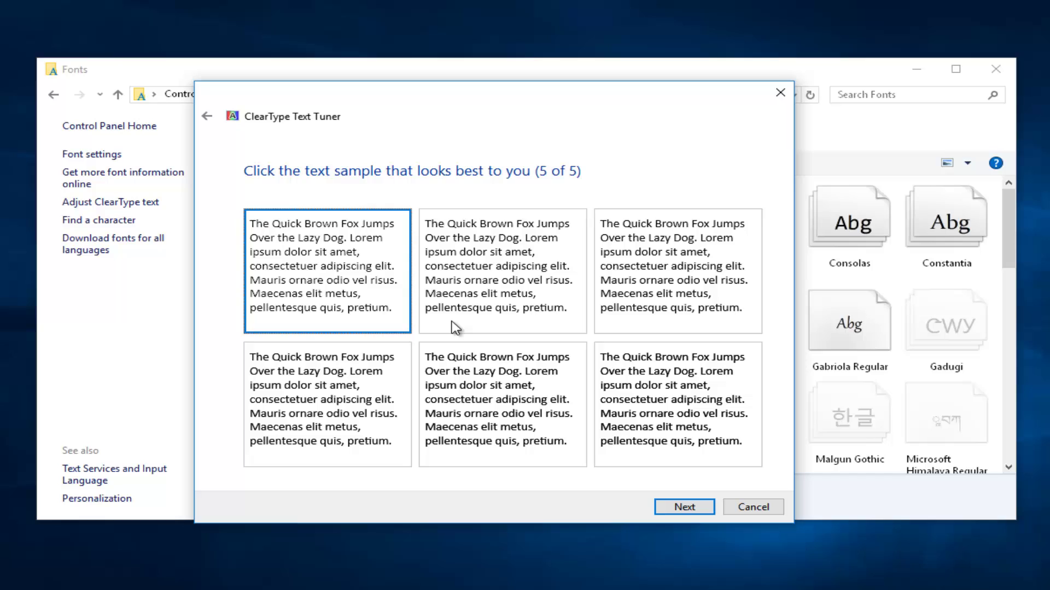
{"action": "left_click", "coordinate": [672, 254]}
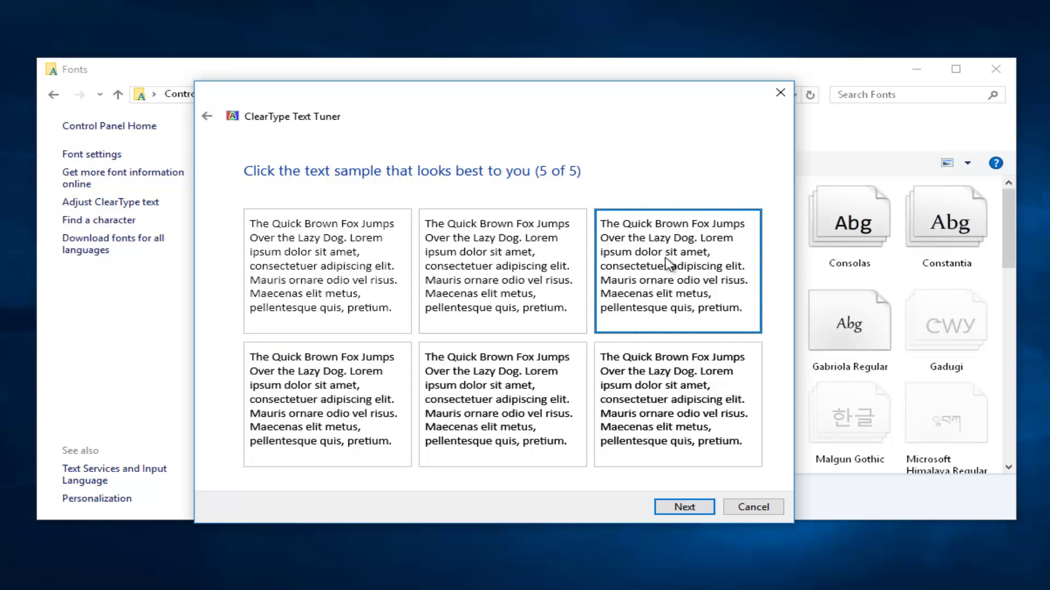
{"action": "left_click", "coordinate": [362, 276]}
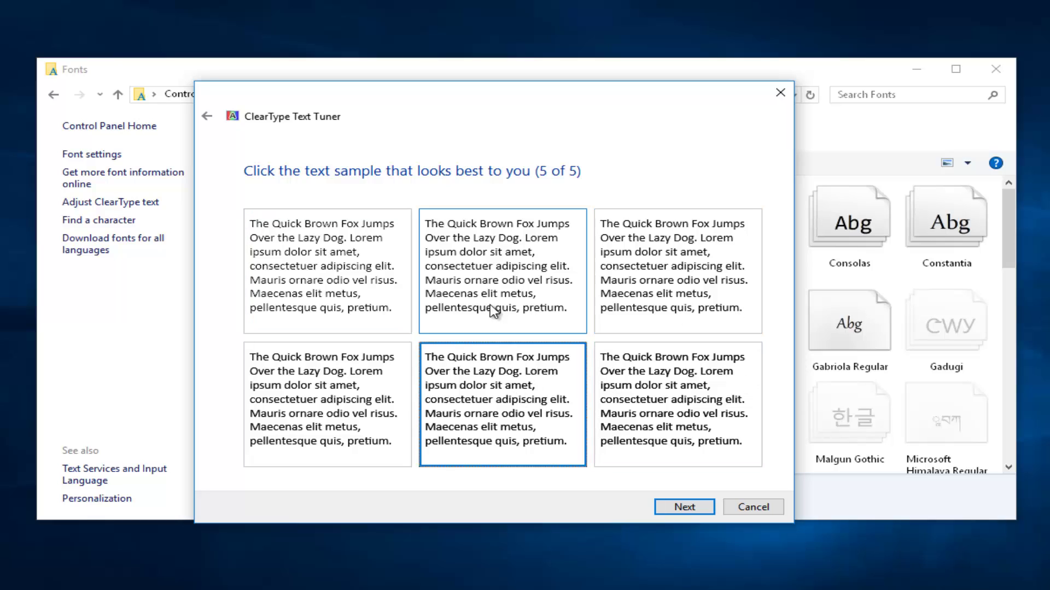
{"action": "left_click", "coordinate": [684, 432]}
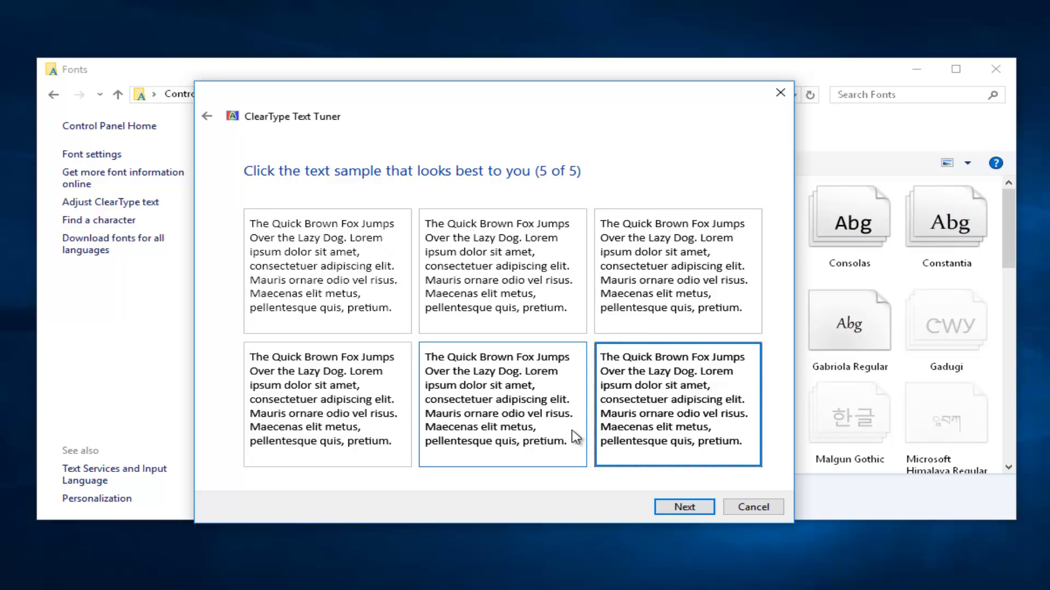
{"action": "left_click", "coordinate": [574, 434]}
{"action": "left_click", "coordinate": [680, 511]}
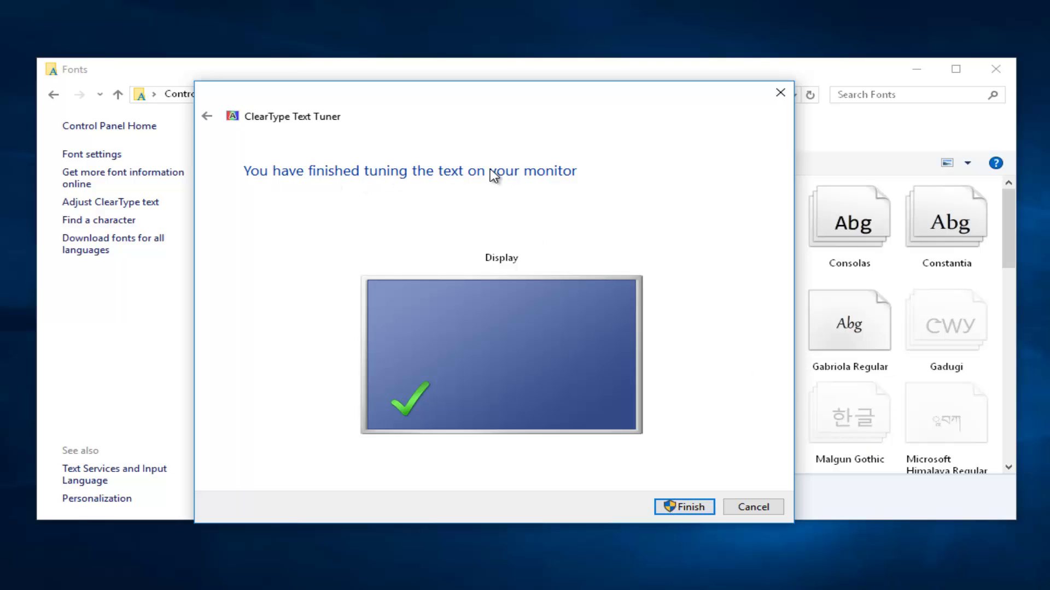
- Finish the ClearType Text Tuner and close the Fonts window
{"action": "left_click", "coordinate": [680, 507]}
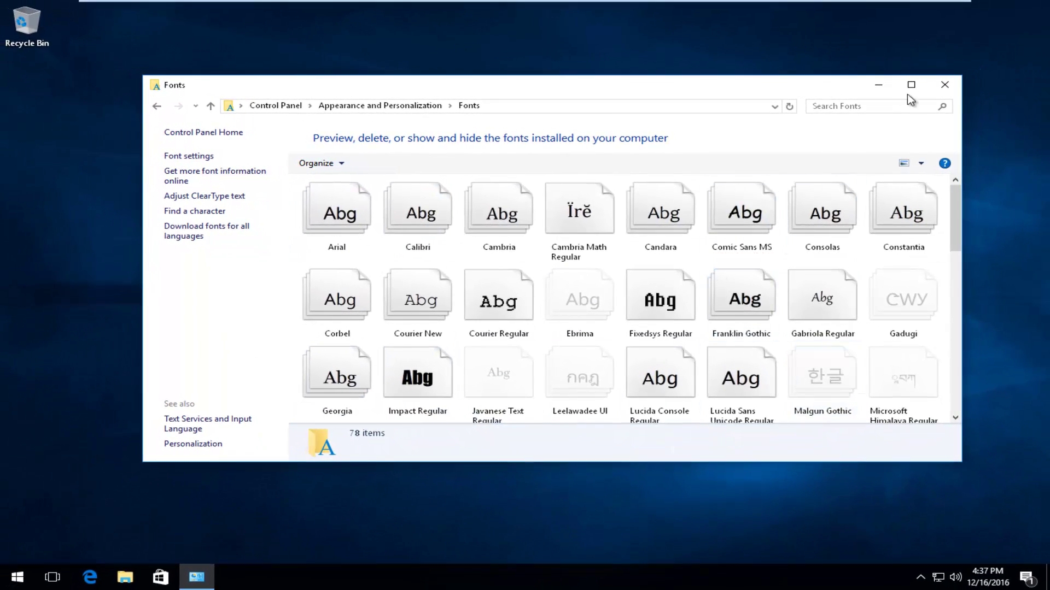
{"action": "left_click", "coordinate": [944, 86]}
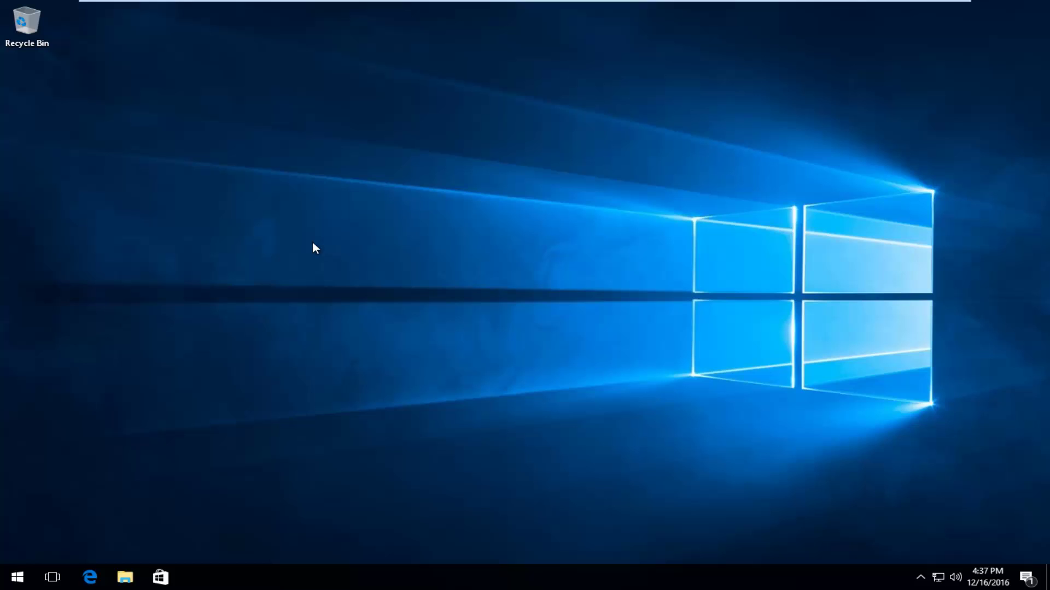